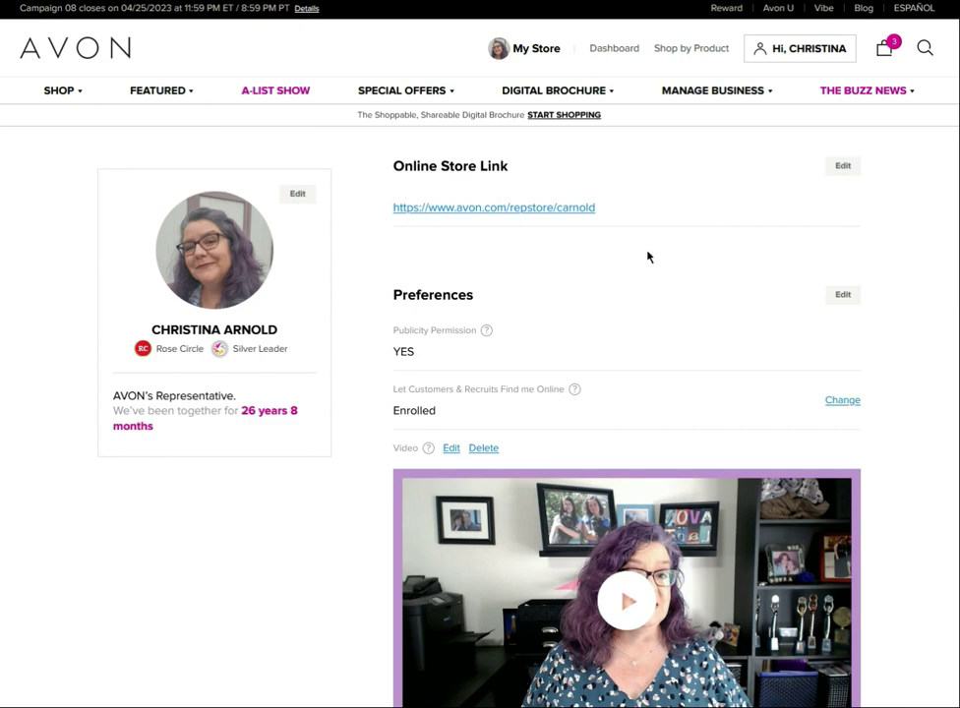
Read the Publicity Permission explanation, then dismiss it.
{"action": "mouse_move", "coordinate": [783, 54]}
{"action": "left_click", "coordinate": [487, 334]}
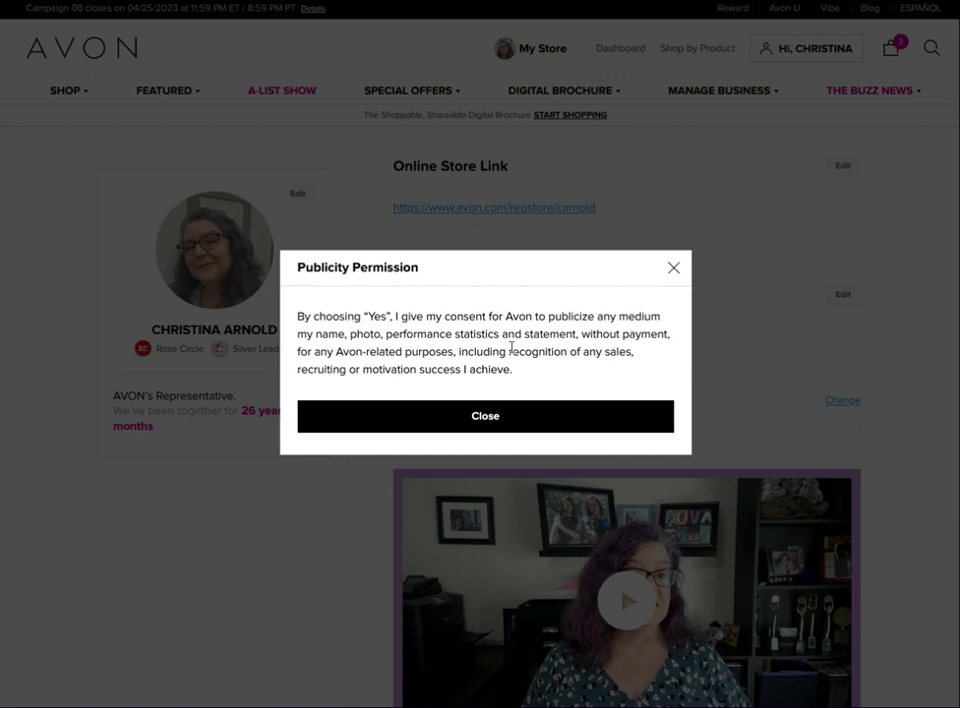
{"action": "left_click", "coordinate": [674, 271]}
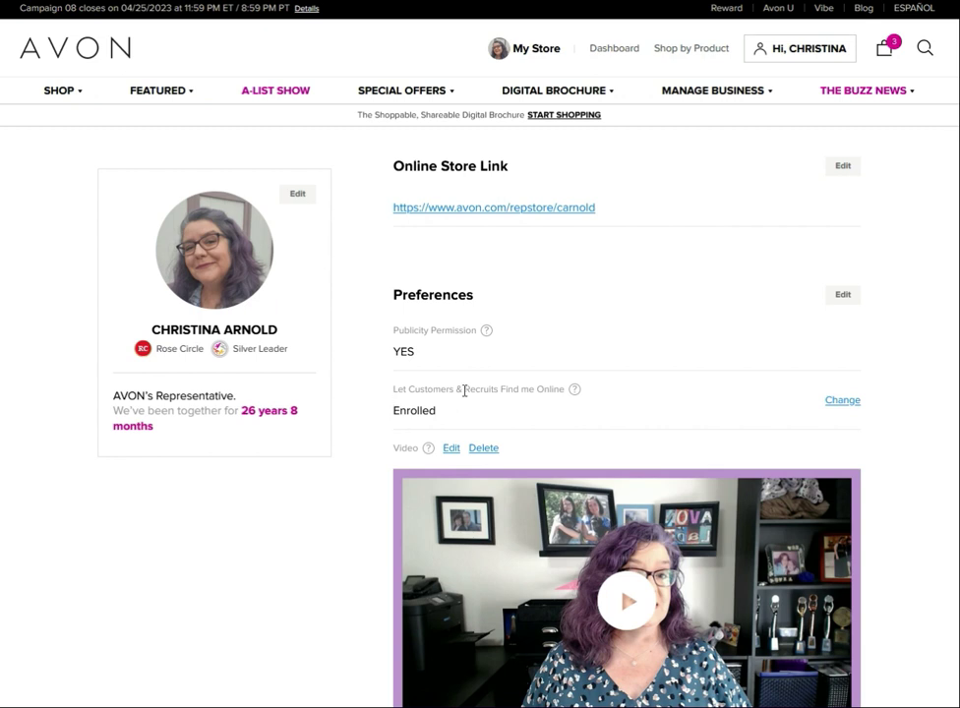
{"action": "scroll", "coordinate": [622, 375], "scroll_direction": "down", "scroll_amount": 1}
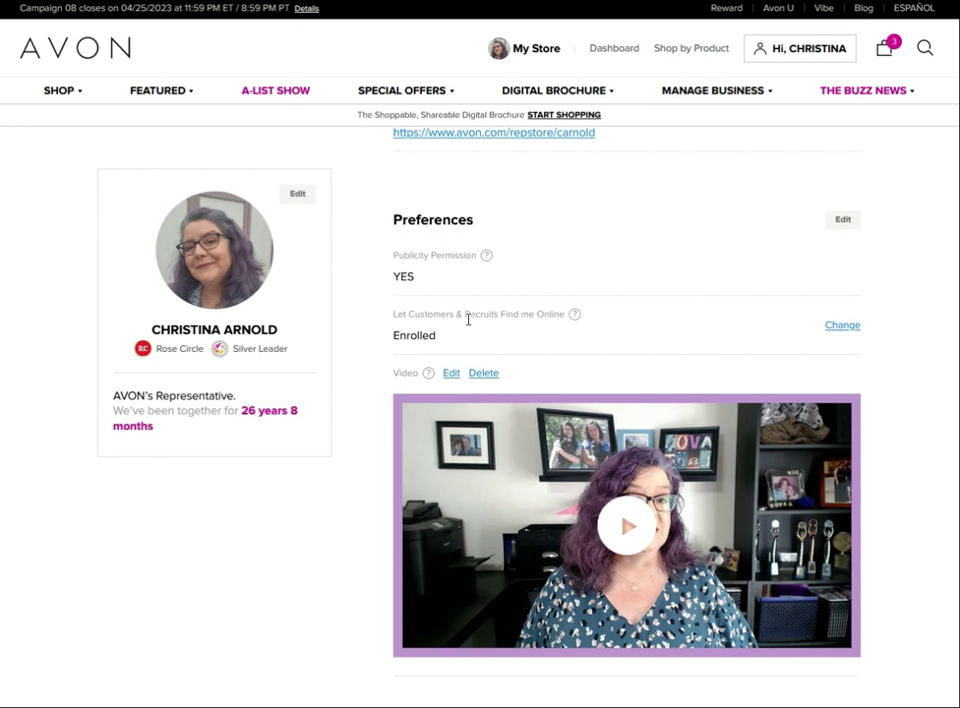
Enroll in Let Customers & Recruits Find Me Online with a 100-mile service area and save.
{"action": "left_click", "coordinate": [841, 326]}
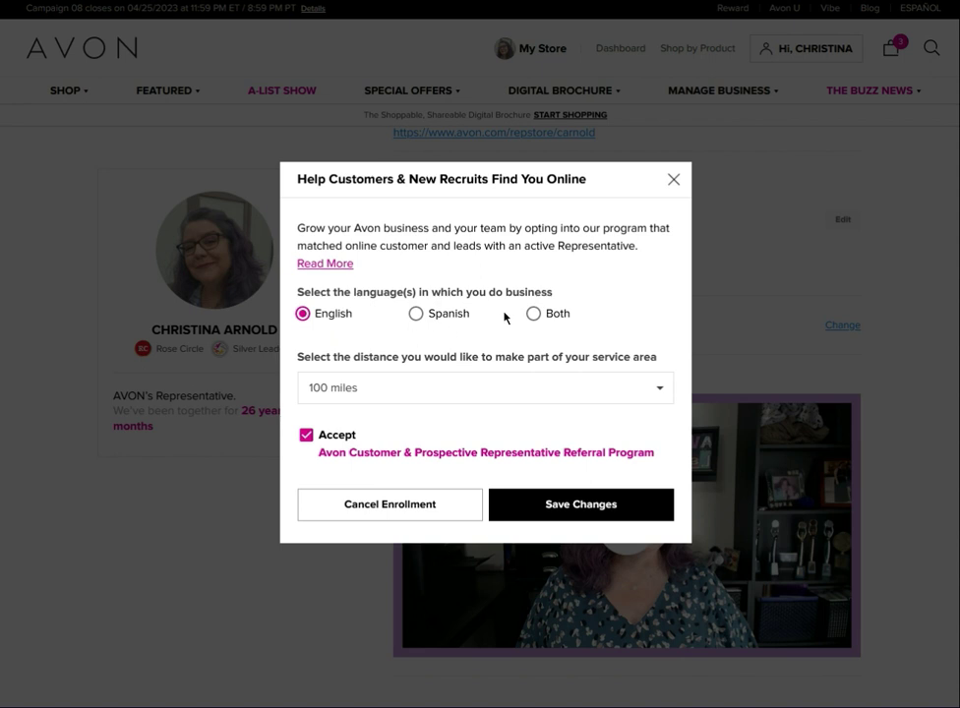
{"action": "left_click", "coordinate": [442, 386]}
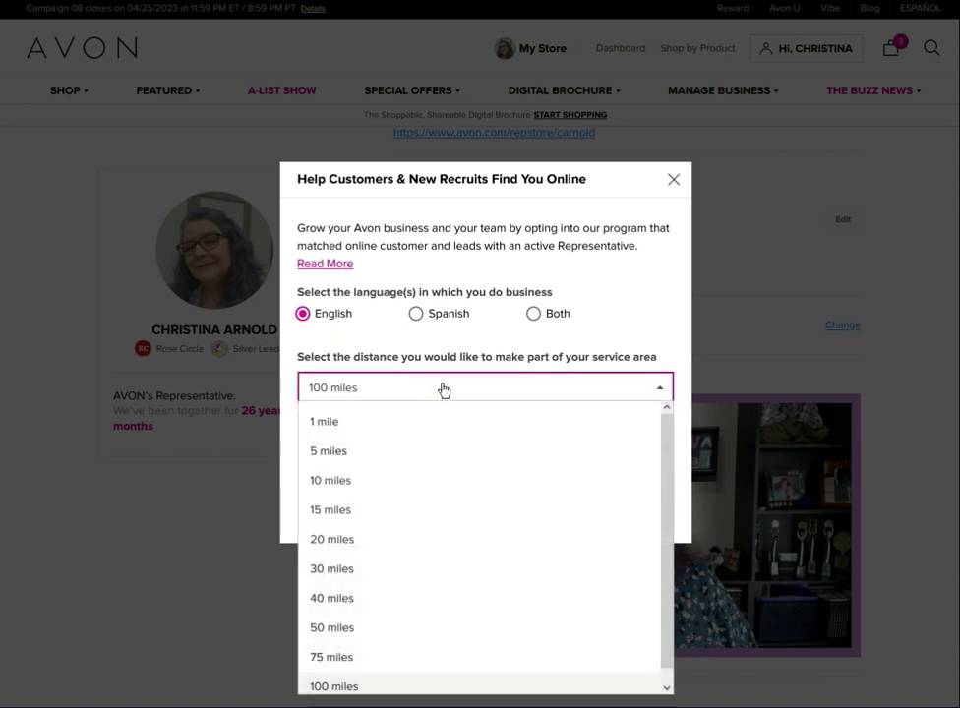
{"action": "left_click", "coordinate": [358, 391]}
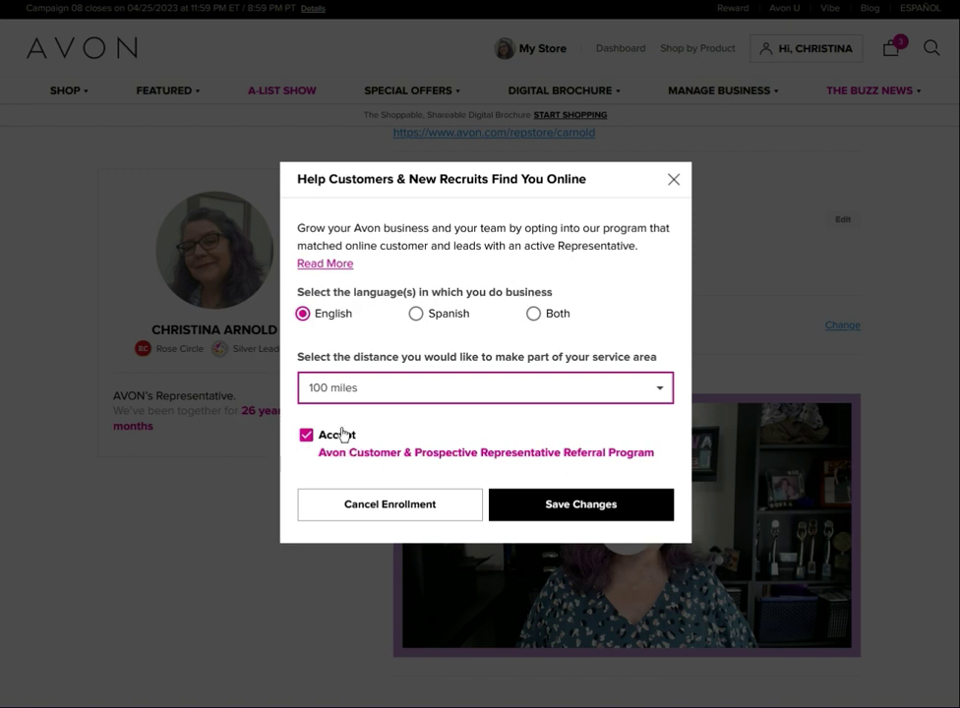
{"action": "left_click", "coordinate": [576, 509]}
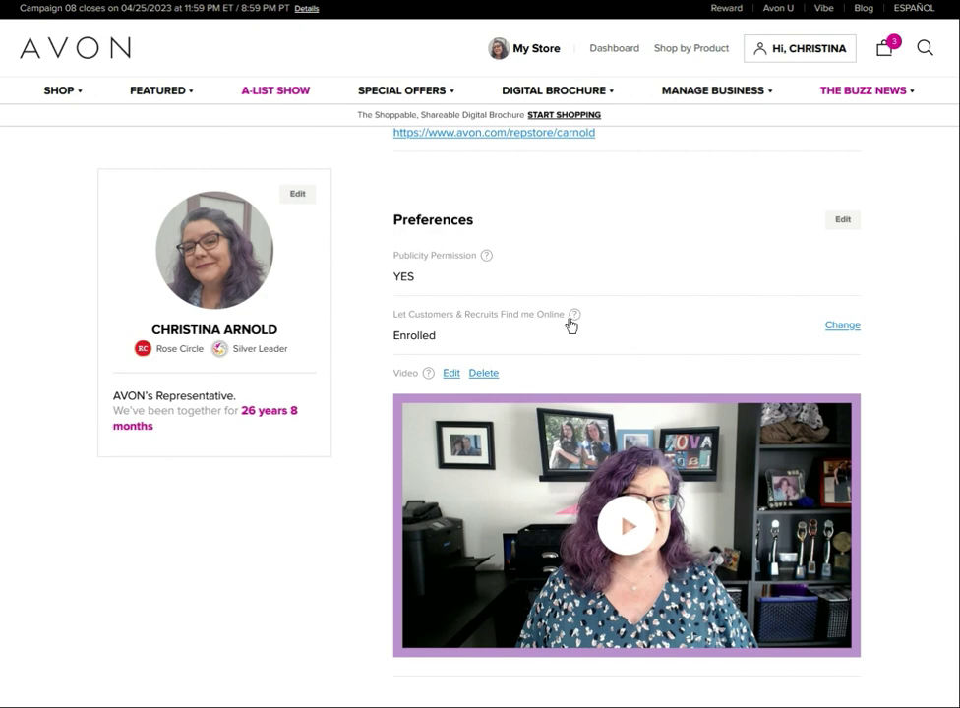
{"action": "scroll", "coordinate": [668, 229], "scroll_direction": "down", "scroll_amount": 5}
{"action": "scroll", "coordinate": [725, 247], "scroll_direction": "up", "scroll_amount": 2}
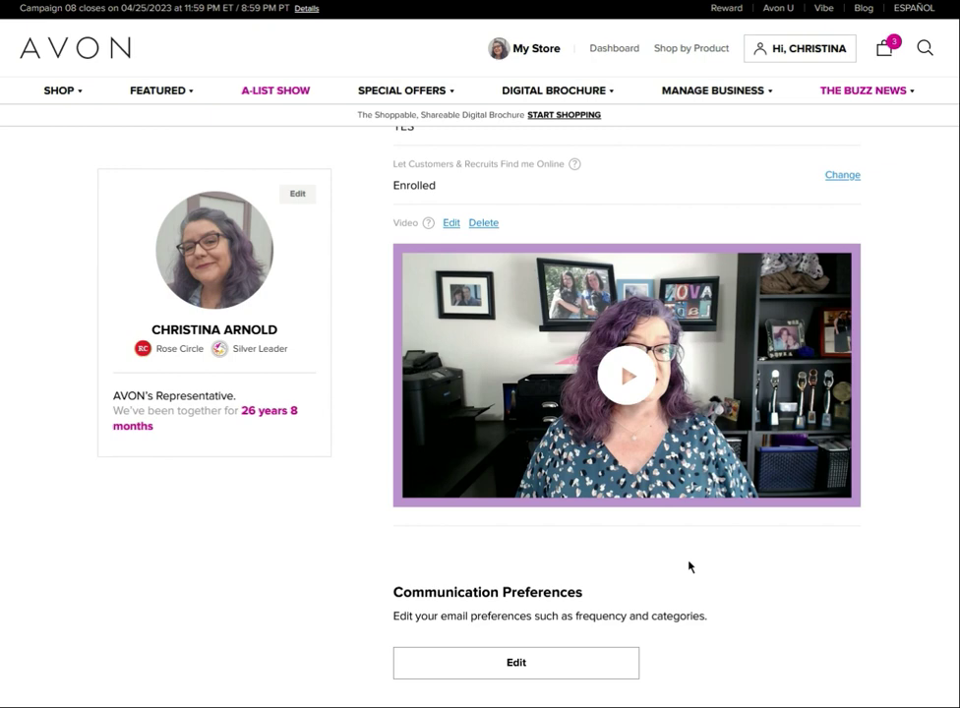
{"action": "scroll", "coordinate": [682, 573], "scroll_direction": "down", "scroll_amount": 1}
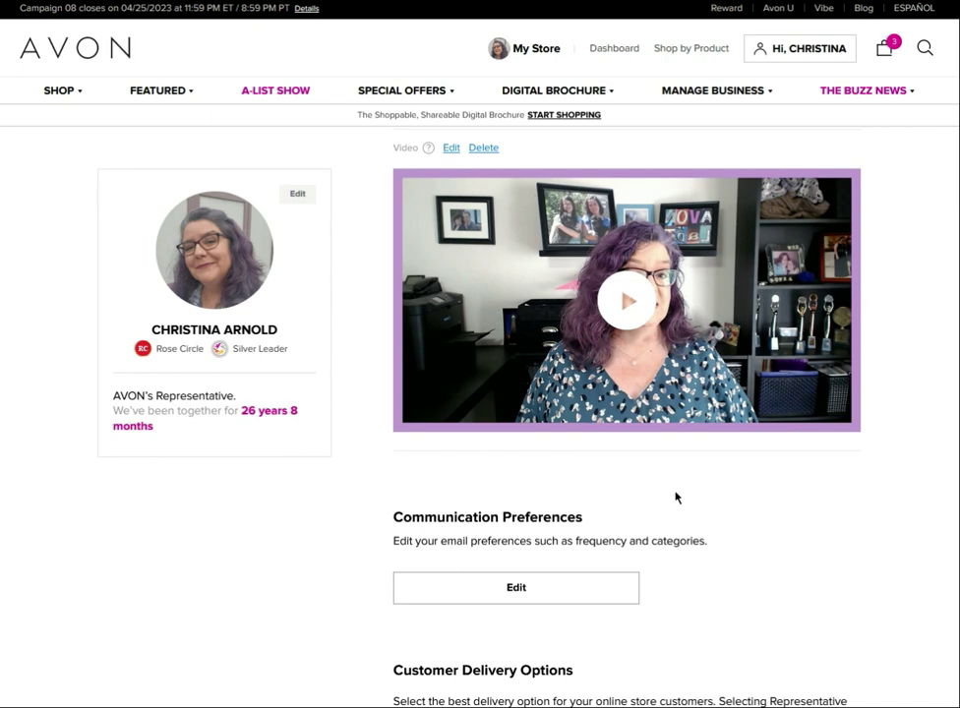
{"action": "scroll", "coordinate": [506, 509], "scroll_direction": "down", "scroll_amount": 3}
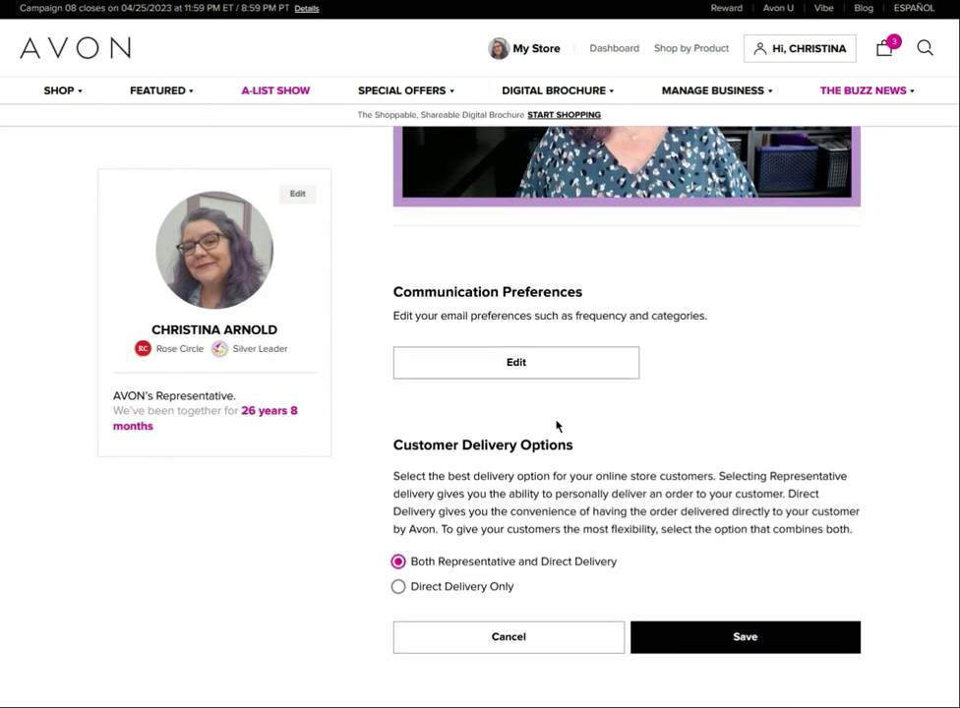
Review the email preferences, keeping frequency at Receive All and every topic checked, then close the window.
{"action": "left_click", "coordinate": [487, 366]}
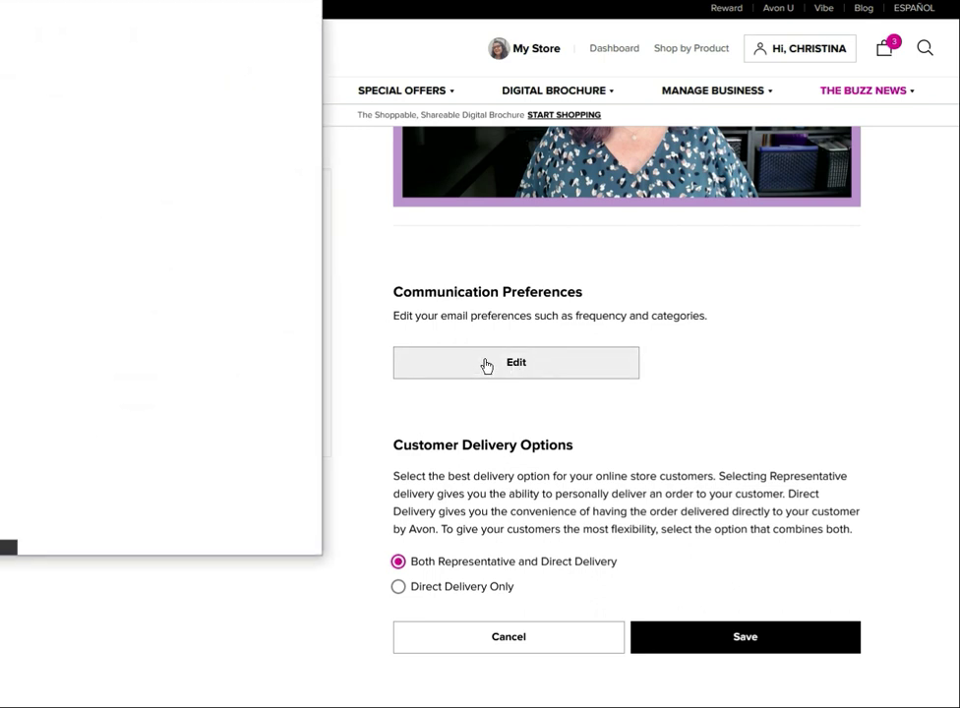
{"action": "left_click_drag", "start_coordinate": [159, 0], "coordinate": [603, 79]}
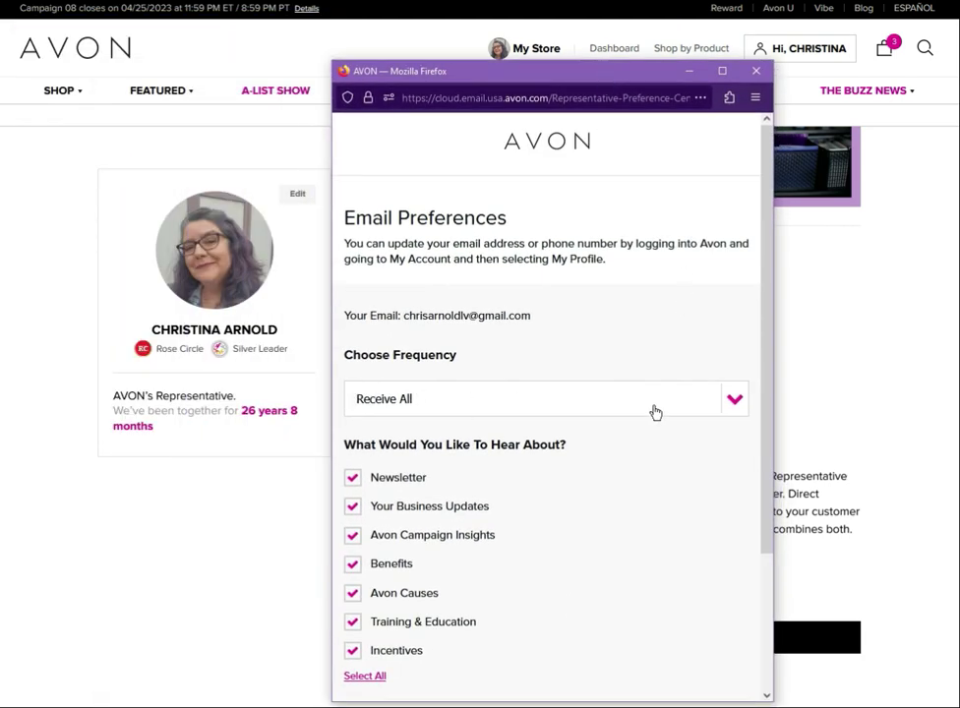
{"action": "left_click", "coordinate": [735, 400]}
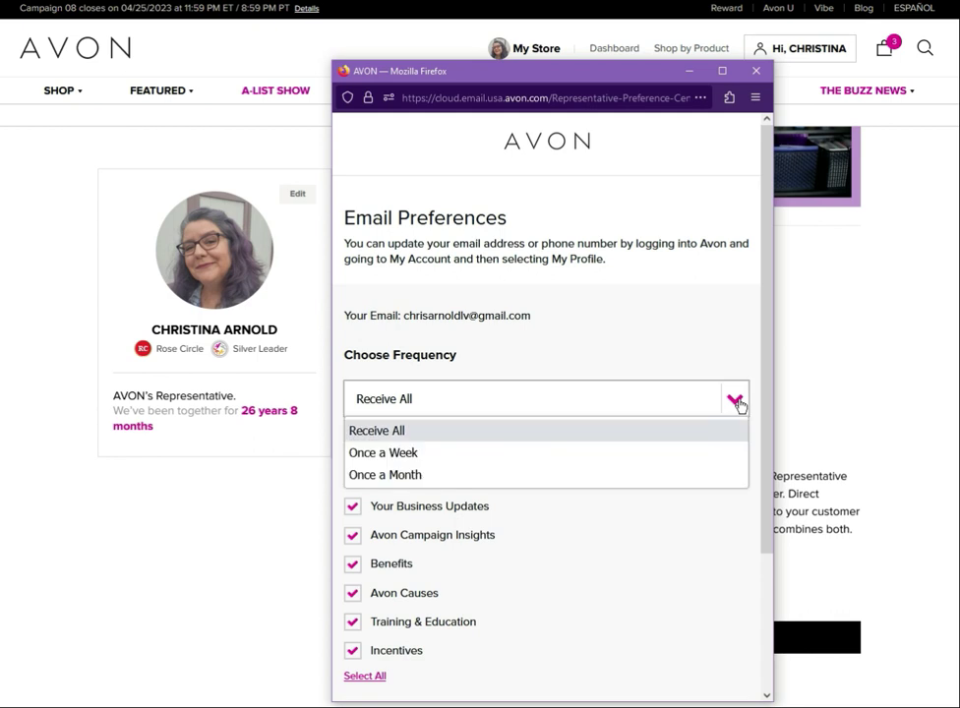
{"action": "left_click", "coordinate": [737, 403]}
{"action": "scroll", "coordinate": [527, 379], "scroll_direction": "down", "scroll_amount": 2}
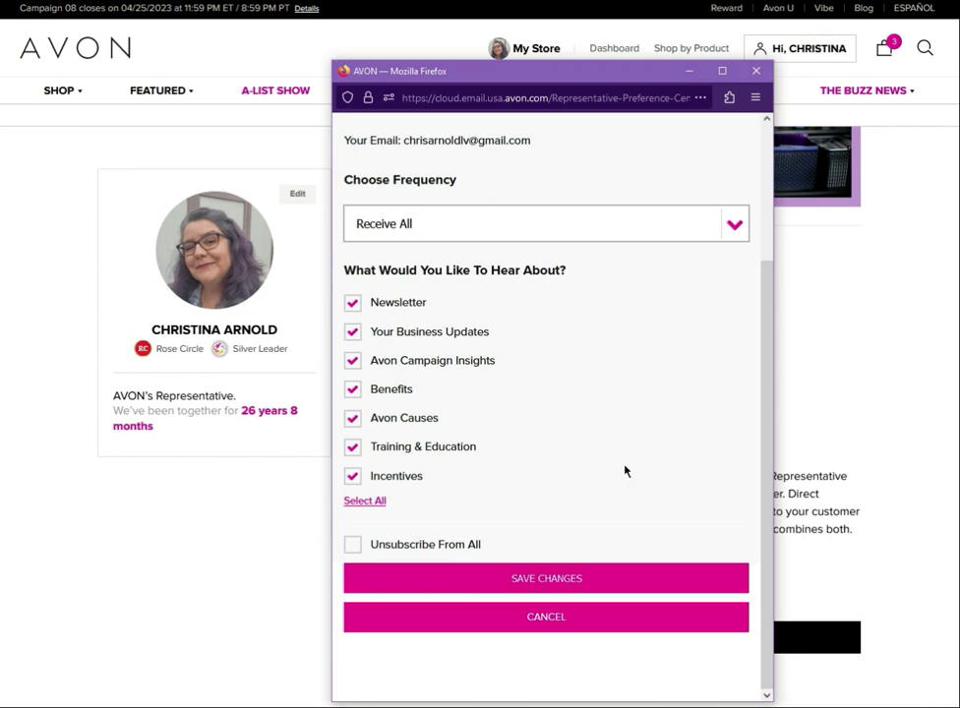
{"action": "left_click", "coordinate": [755, 71]}
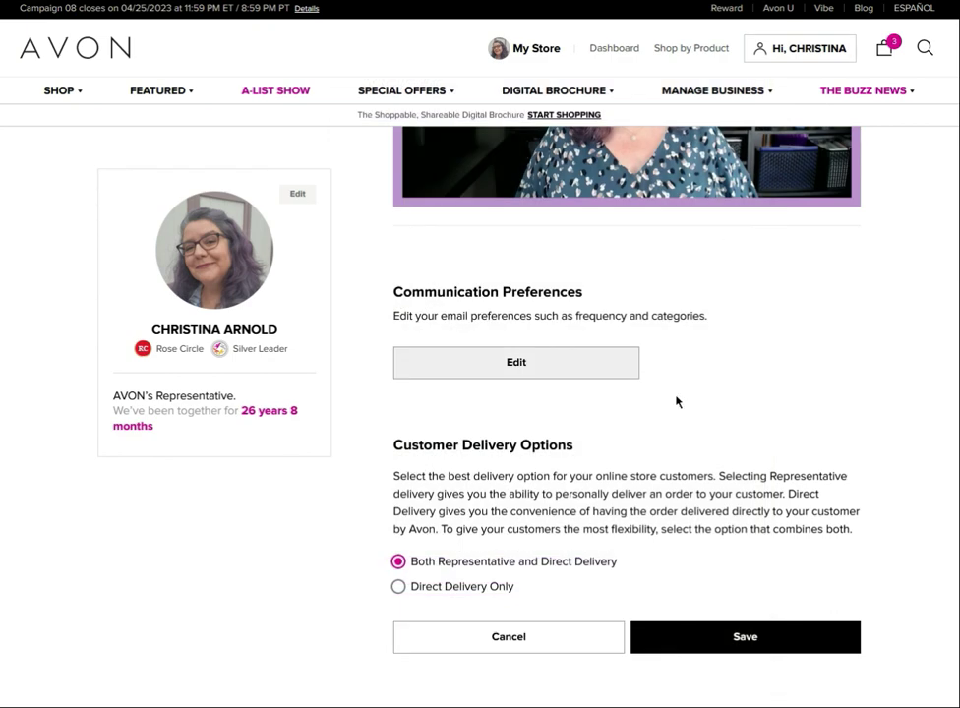
Save Customer Delivery Options unchanged as Both Representative and Direct Delivery.
{"action": "scroll", "coordinate": [677, 402], "scroll_direction": "down", "scroll_amount": 2}
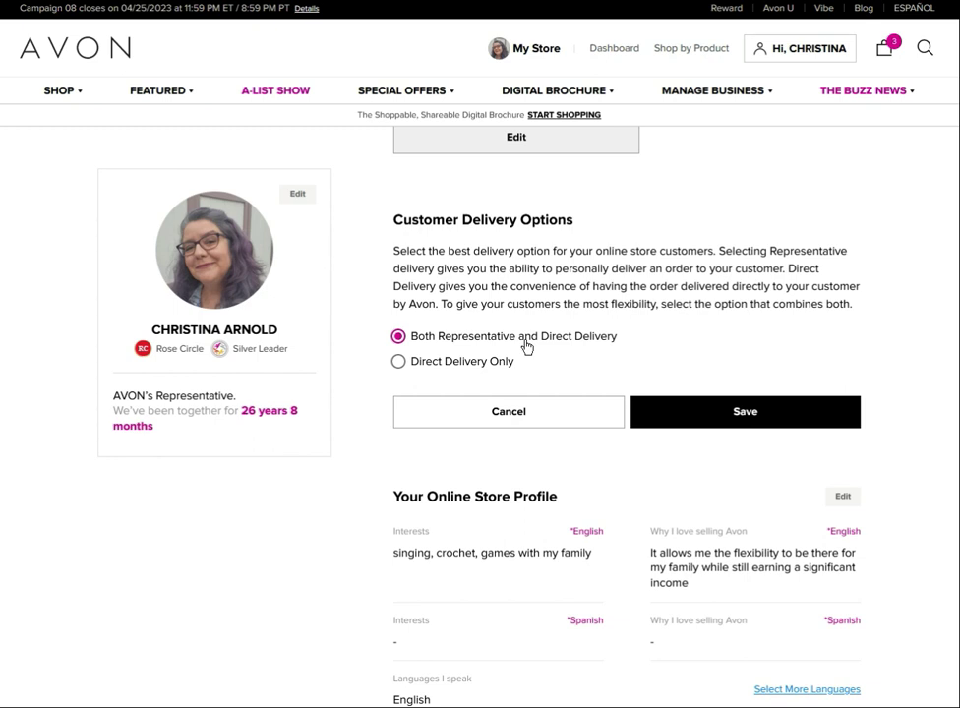
{"action": "left_click", "coordinate": [546, 423]}
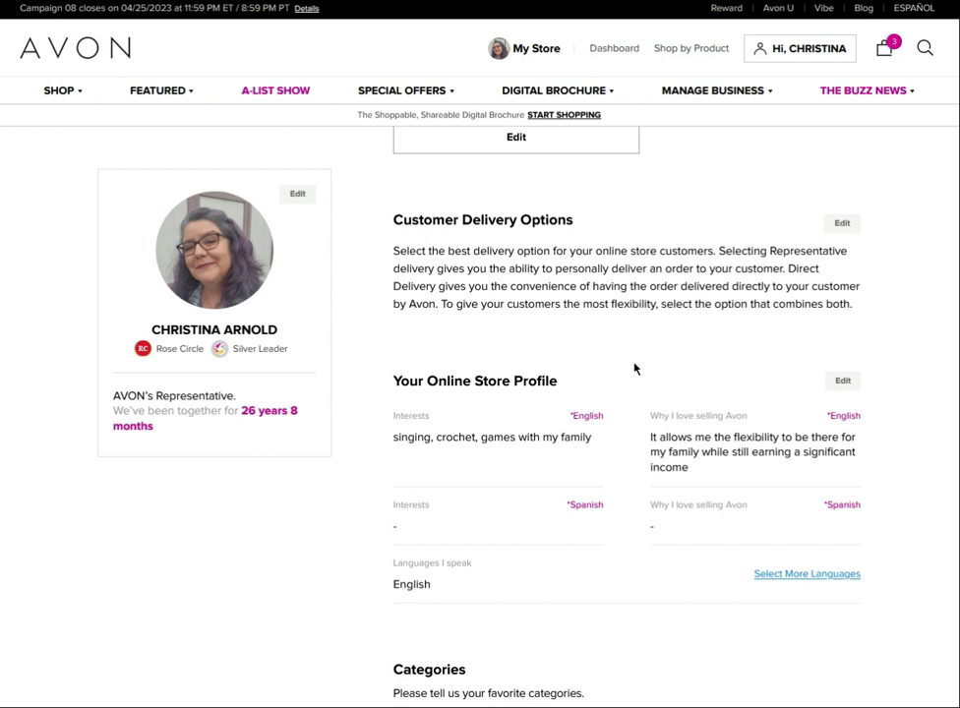
{"action": "scroll", "coordinate": [633, 368], "scroll_direction": "down", "scroll_amount": 3}
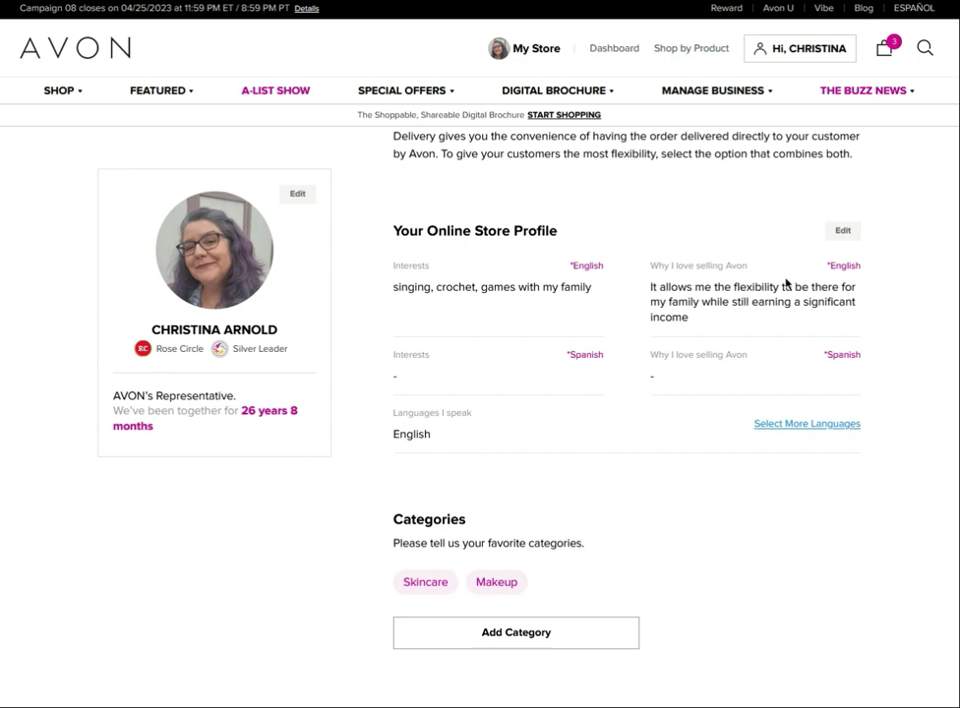
{"action": "scroll", "coordinate": [681, 280], "scroll_direction": "down", "scroll_amount": 1}
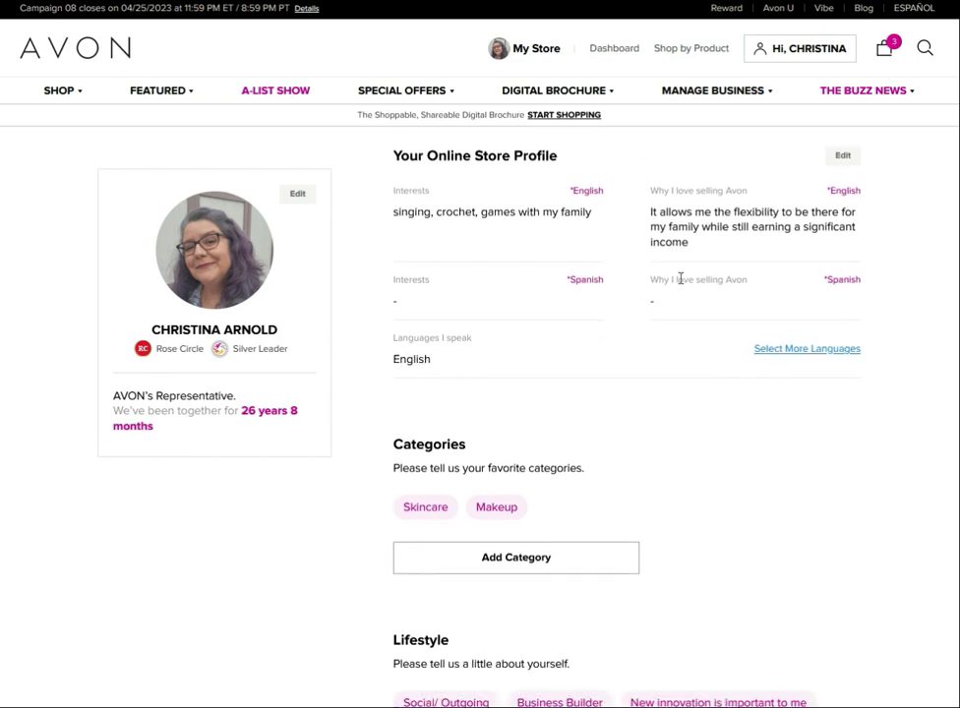
{"action": "scroll", "coordinate": [728, 241], "scroll_direction": "down", "scroll_amount": 3}
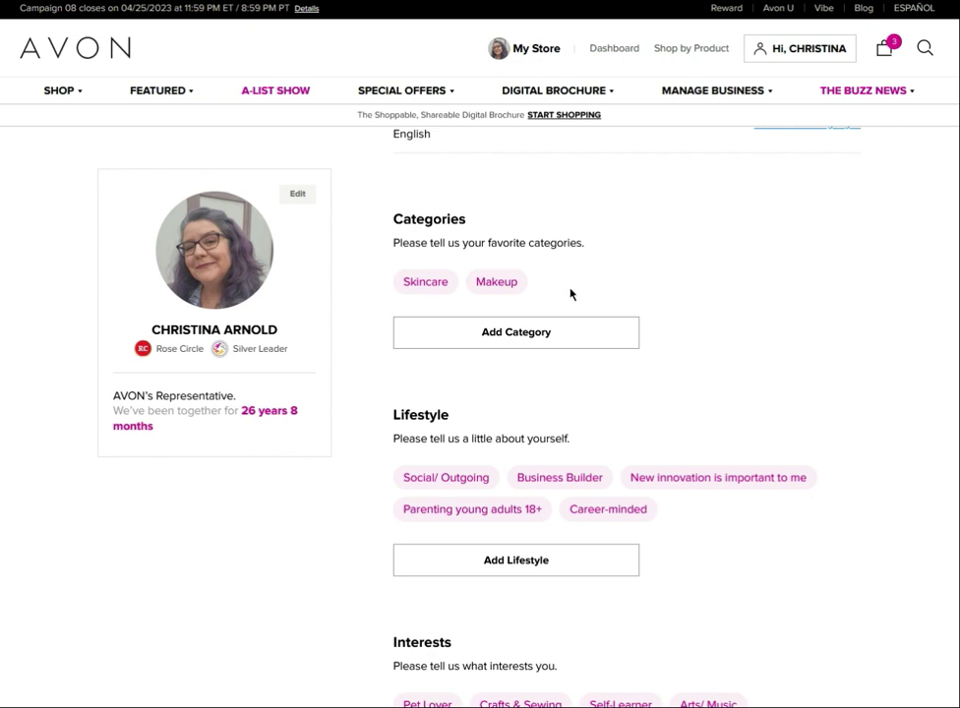
{"action": "scroll", "coordinate": [570, 294], "scroll_direction": "down", "scroll_amount": 3}
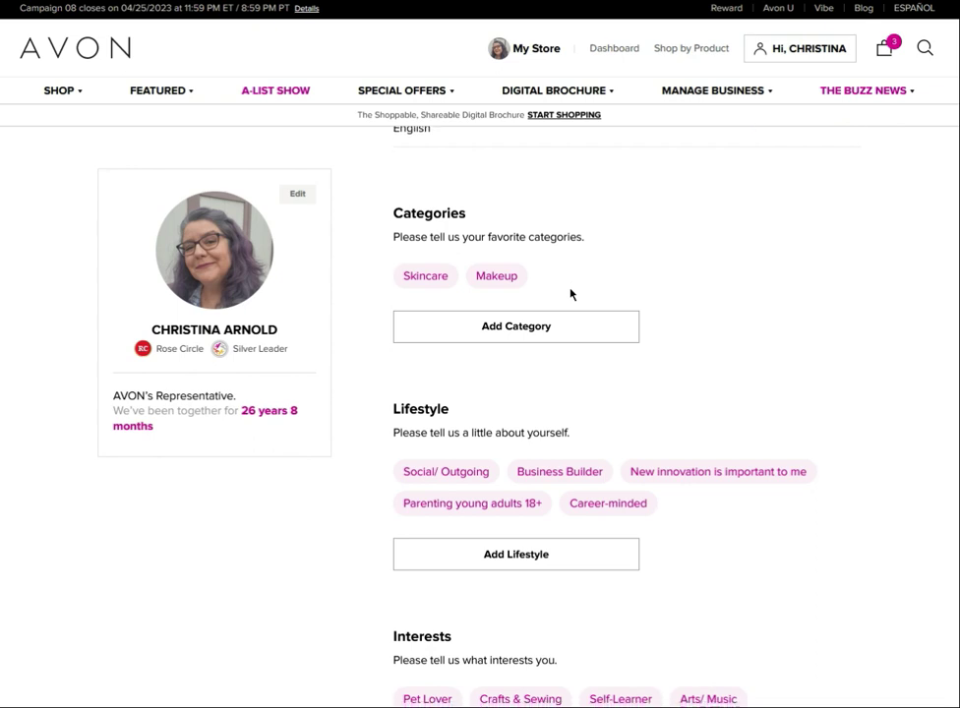
{"action": "scroll", "coordinate": [715, 393], "scroll_direction": "down", "scroll_amount": 4}
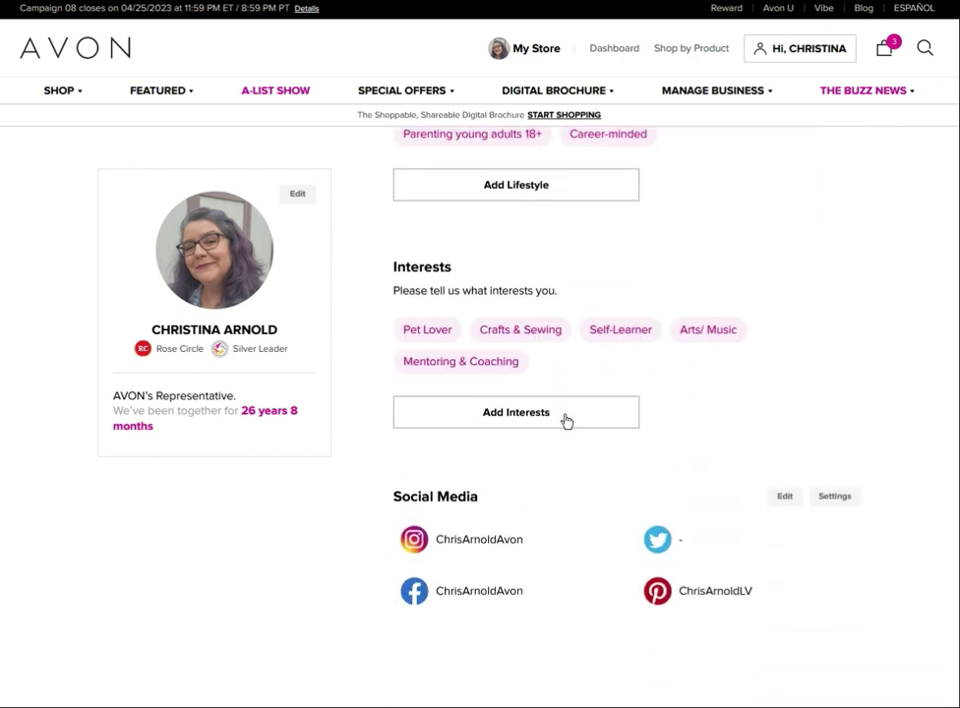
{"action": "scroll", "coordinate": [568, 420], "scroll_direction": "down", "scroll_amount": 1}
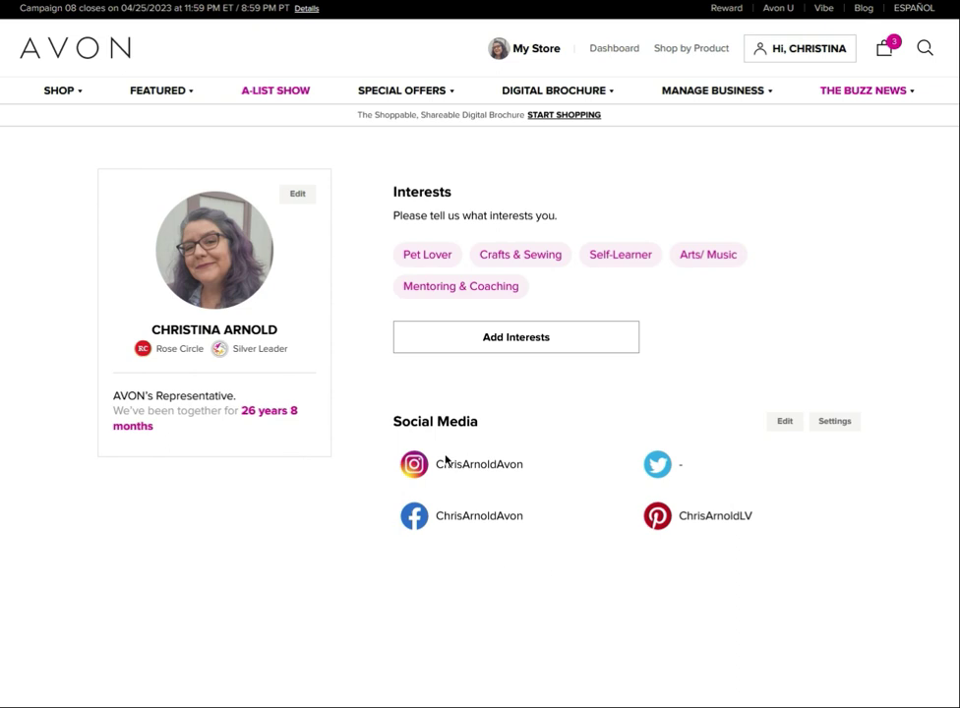
{"action": "scroll", "coordinate": [512, 405], "scroll_direction": "down", "scroll_amount": 4}
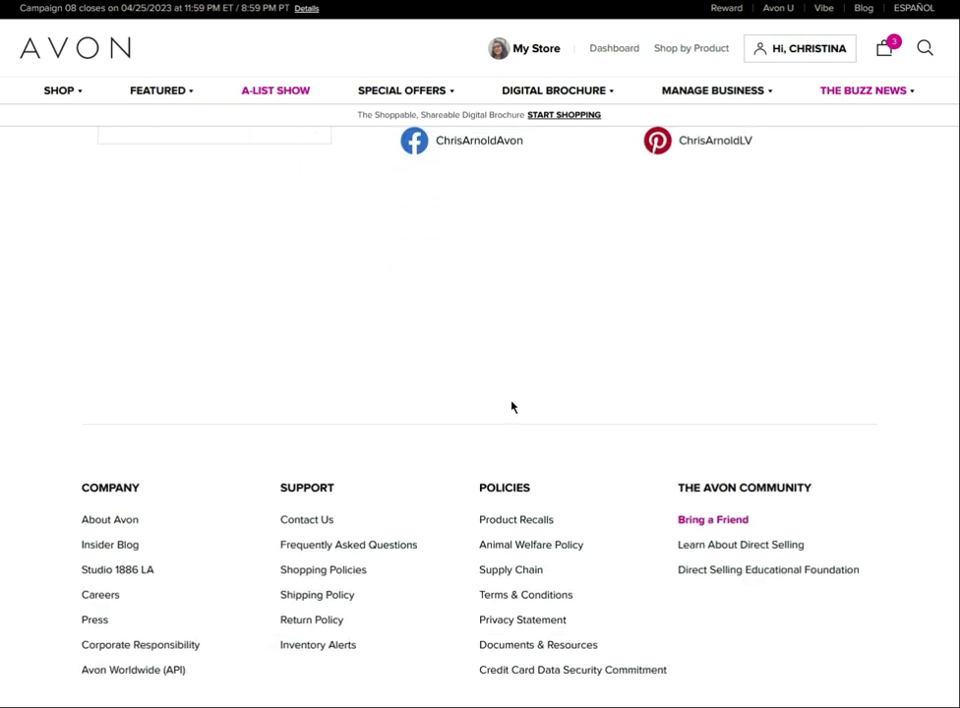
{"action": "scroll", "coordinate": [512, 405], "scroll_direction": "up", "scroll_amount": 4}
{"action": "scroll", "coordinate": [511, 406], "scroll_direction": "up", "scroll_amount": 9}
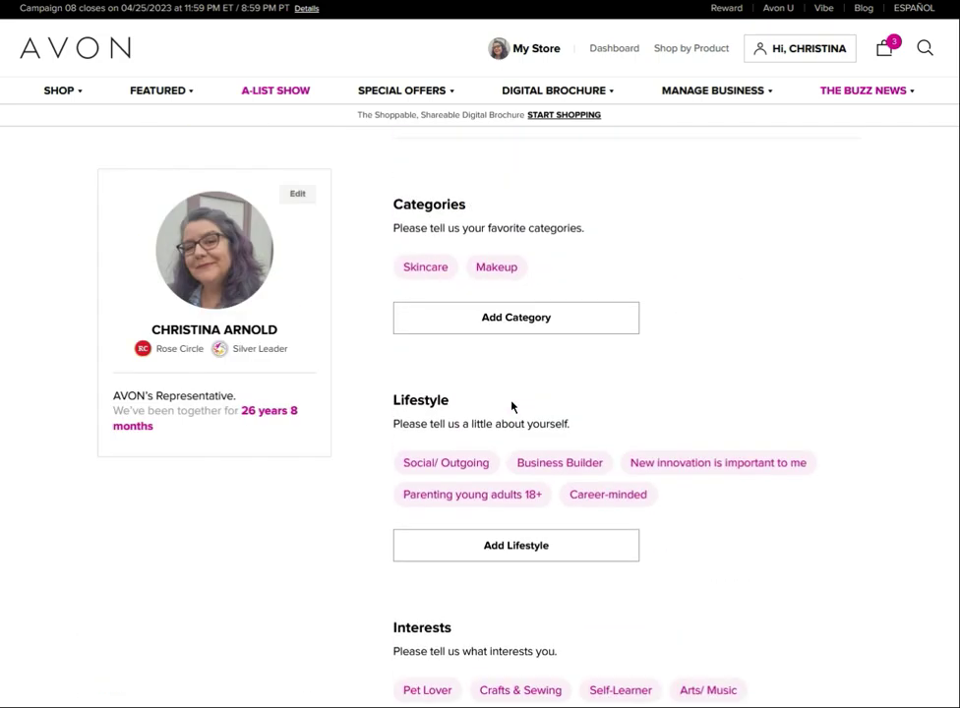
{"action": "scroll", "coordinate": [512, 406], "scroll_direction": "up", "scroll_amount": 12}
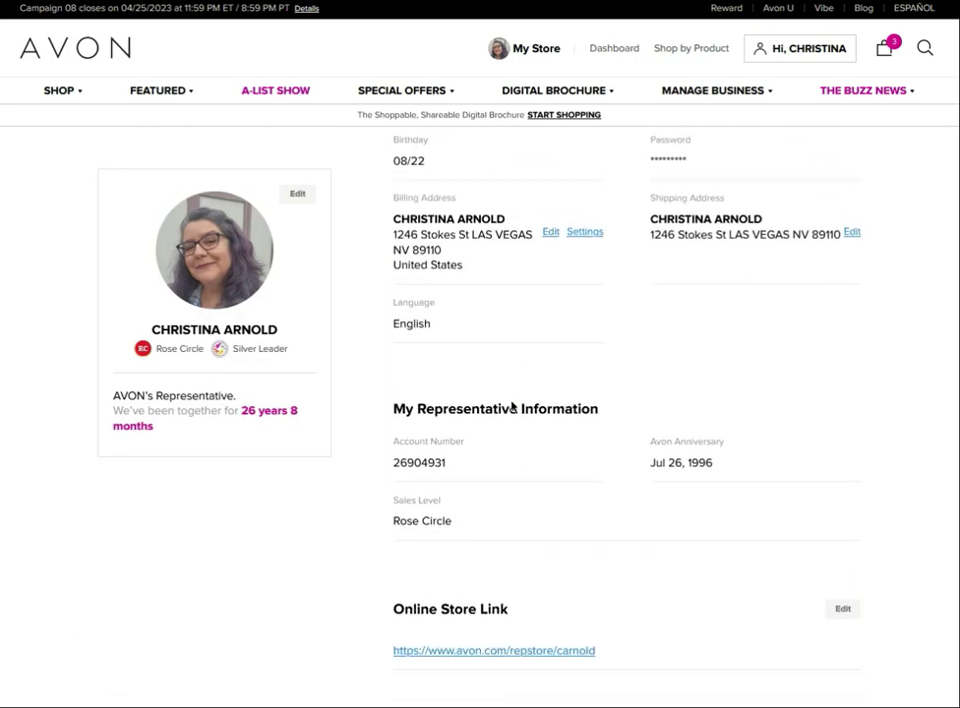
{"action": "scroll", "coordinate": [511, 406], "scroll_direction": "down", "scroll_amount": 12}
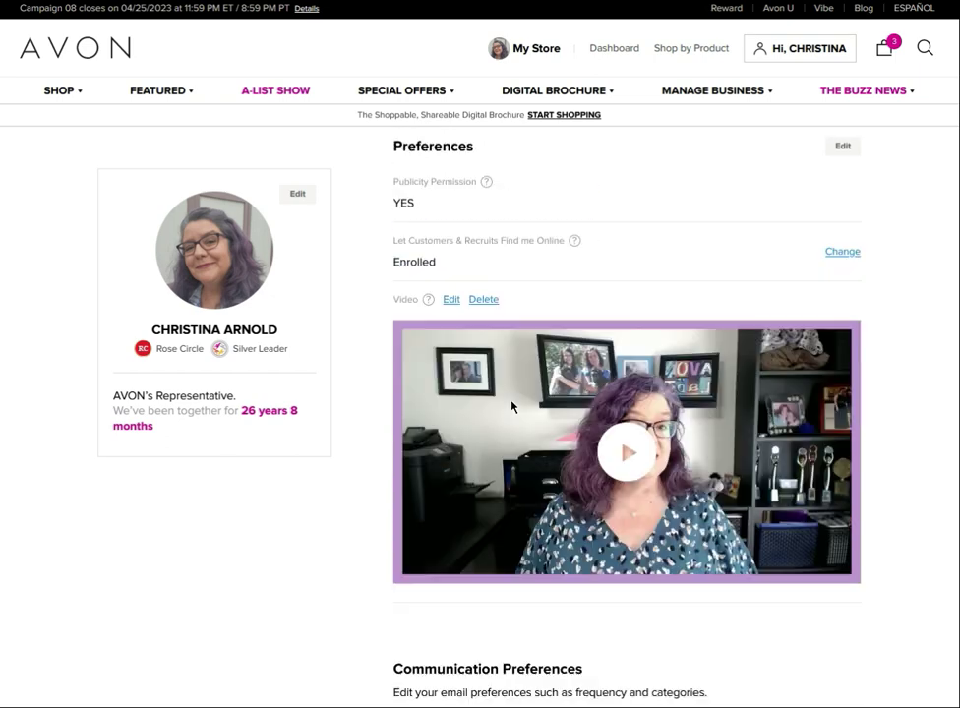